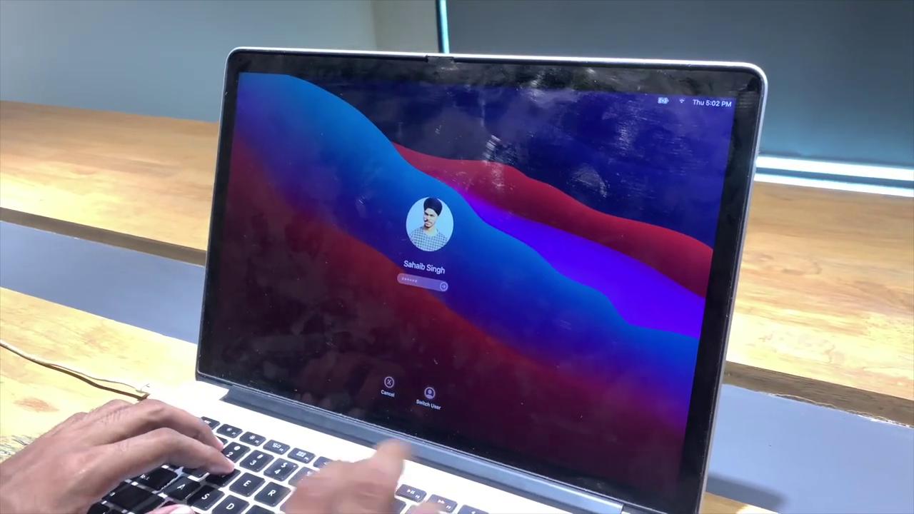
Submit the entered account password to unlock the Mac.
key(Return)
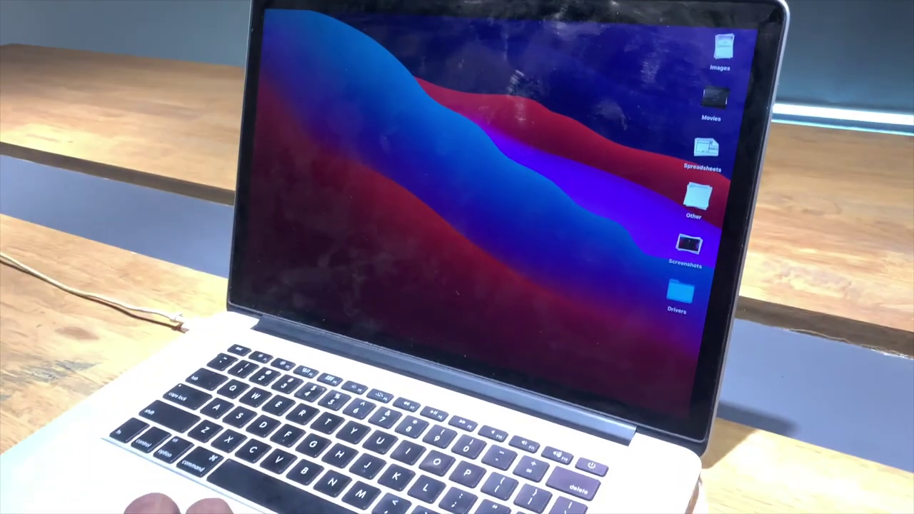
Launch Safari from the Dock and scroll through its start page.
mouse_move(314, 364)
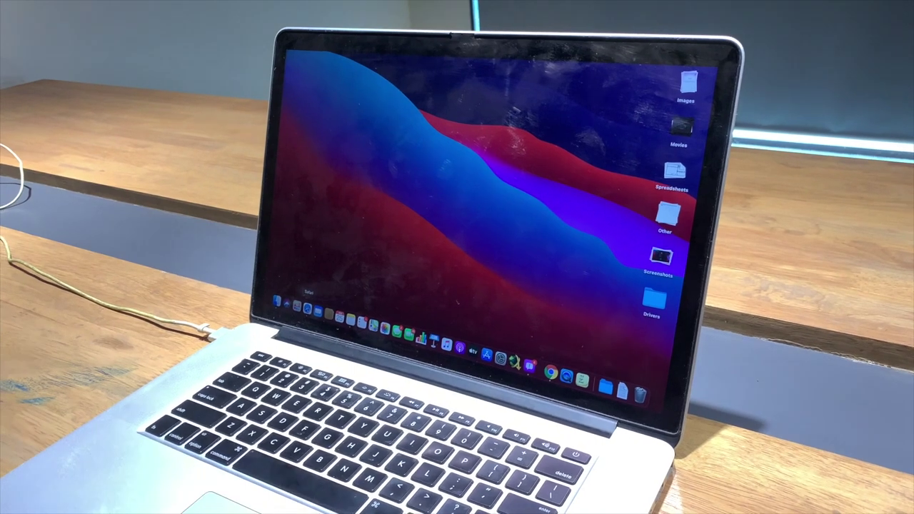
click(304, 309)
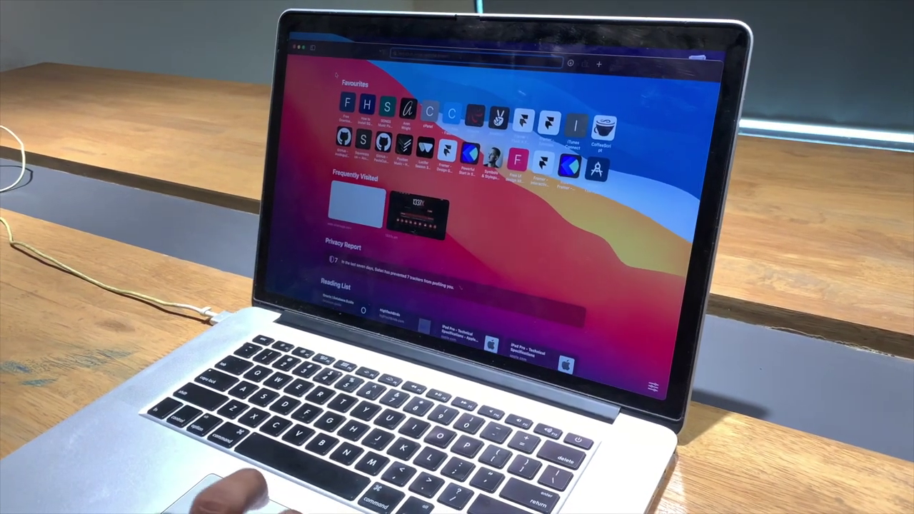
key(super+l)
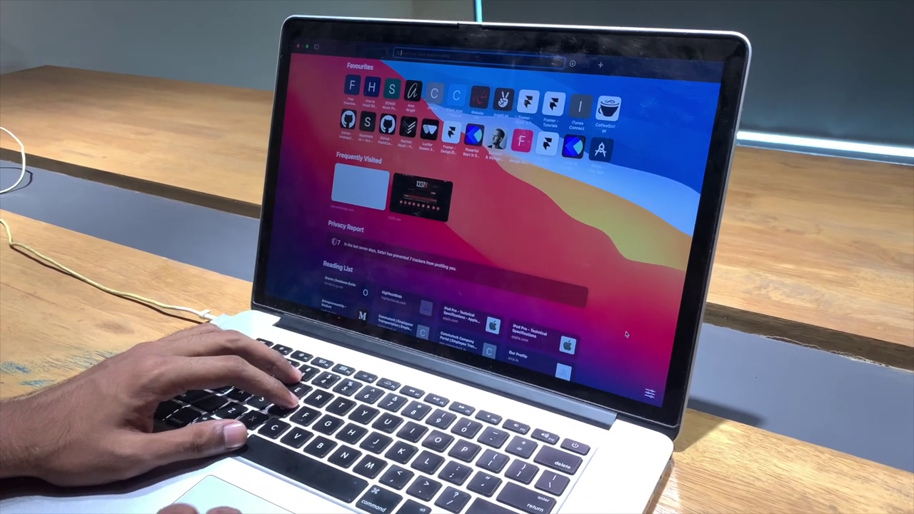
scroll(621, 332, down, 5)
scroll(631, 346, up, 5)
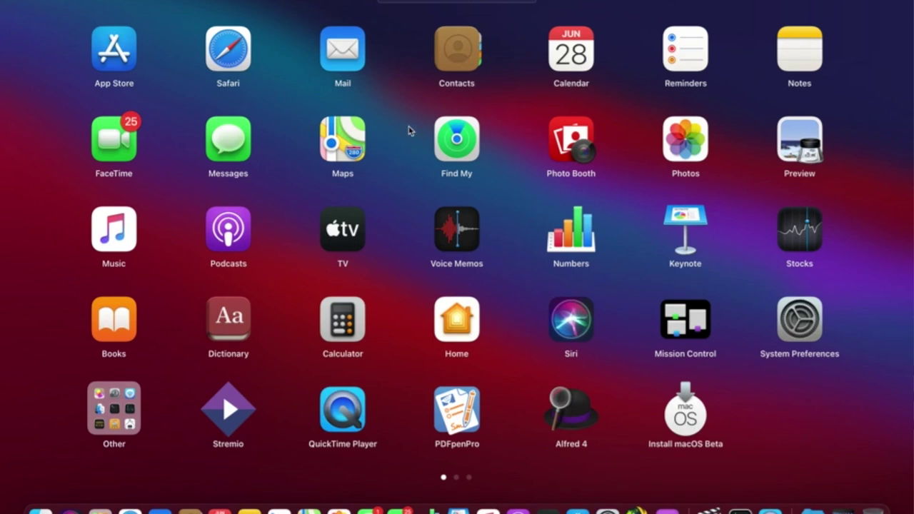
Swipe through the Launchpad app pages, return to page one, and close Launchpad.
scroll(409, 130, right, 3)
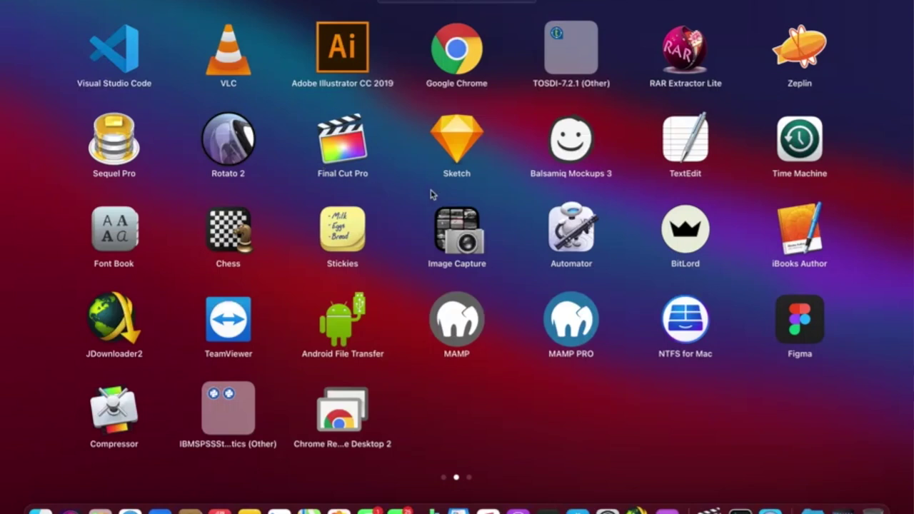
scroll(431, 194, right, 3)
scroll(431, 194, left, 6)
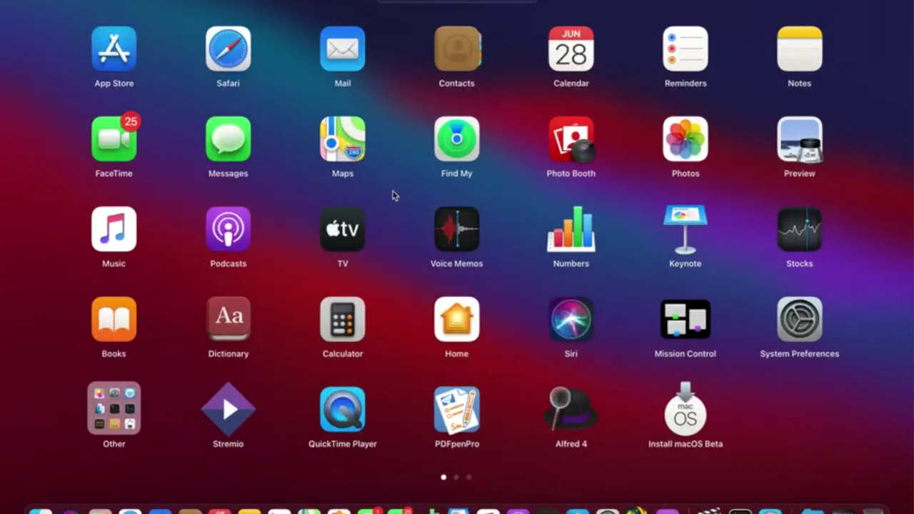
click(339, 209)
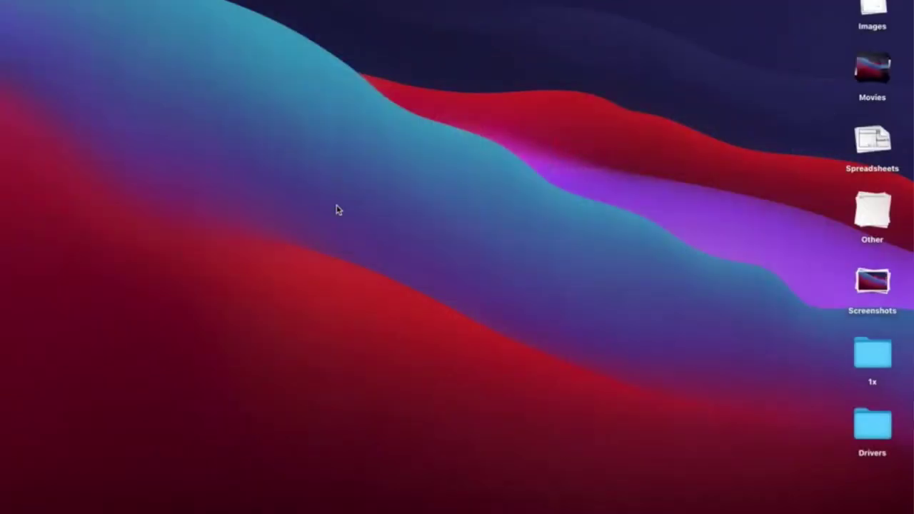
key(F4)
click(498, 185)
click(14, 0)
click(31, 3)
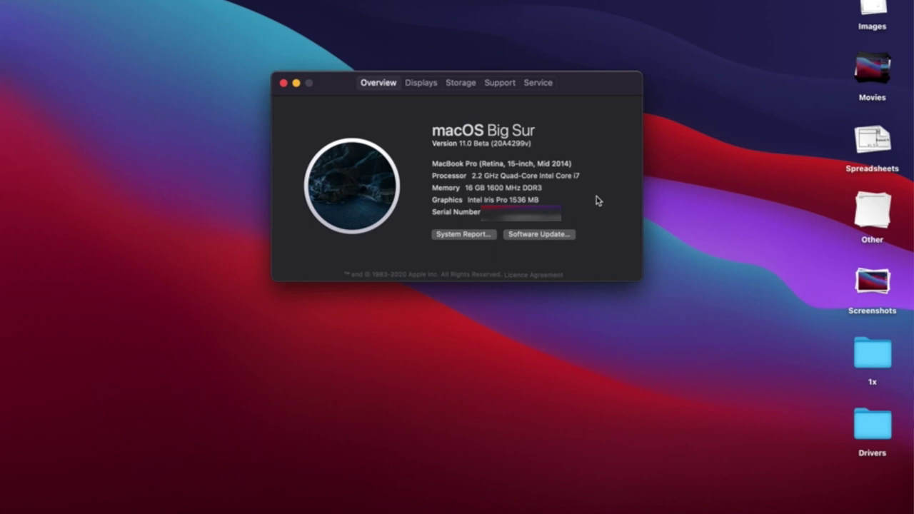
click(283, 84)
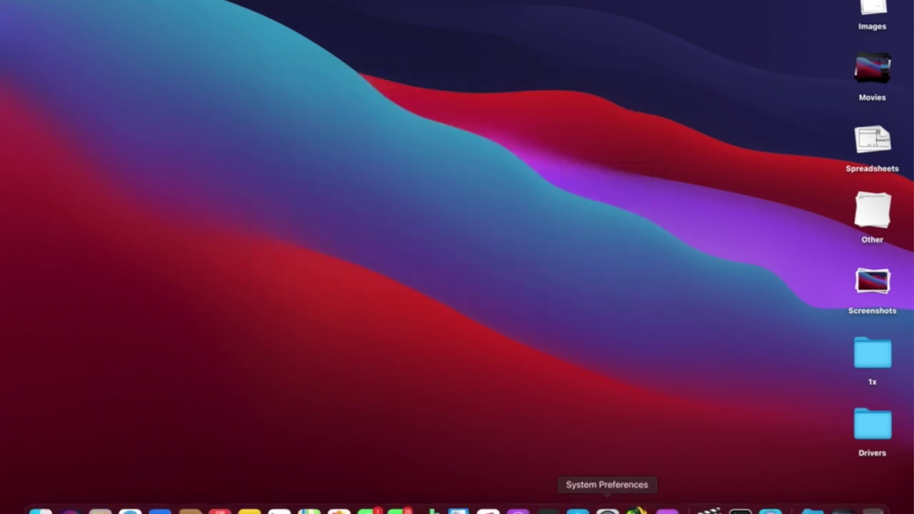
click(606, 503)
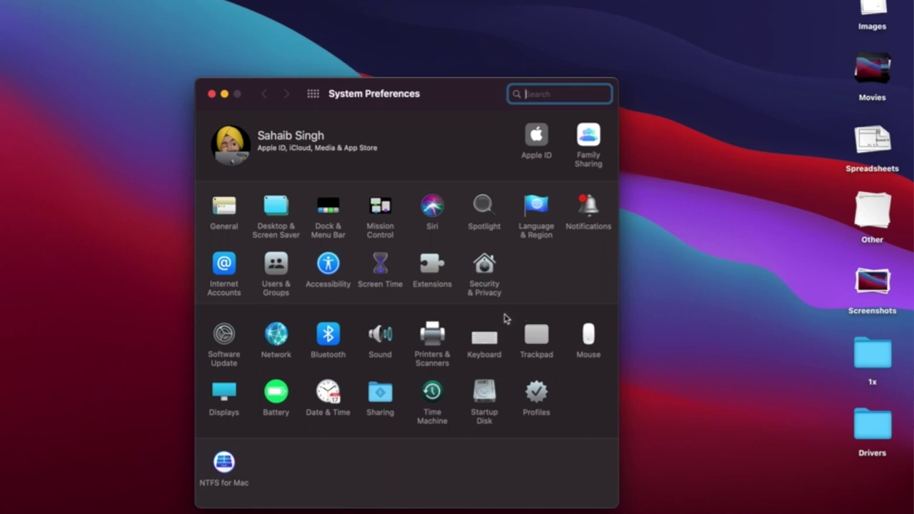
click(279, 397)
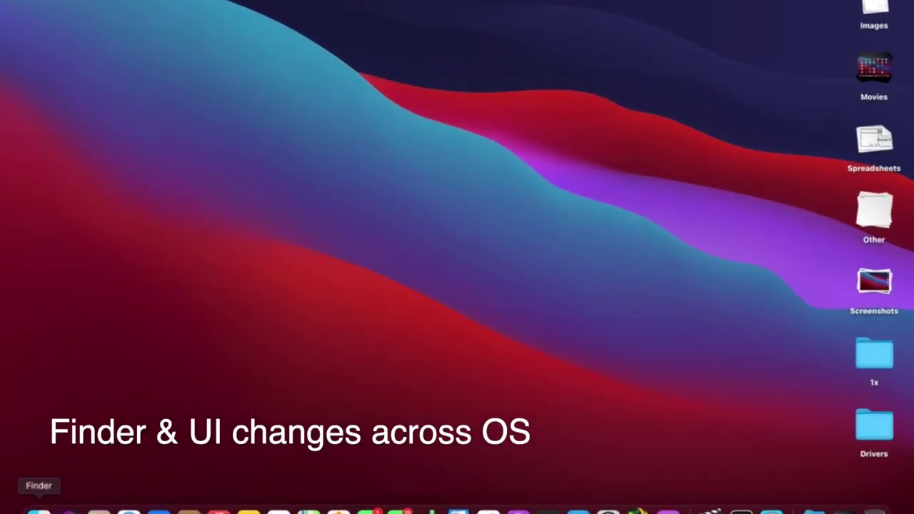
Open Finder on Recents and try its Gallery, Icon and List views.
click(38, 511)
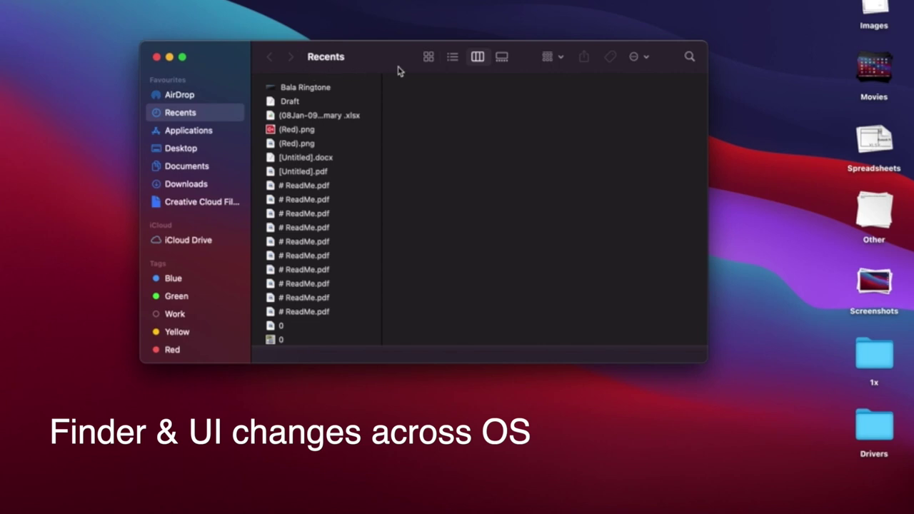
click(502, 58)
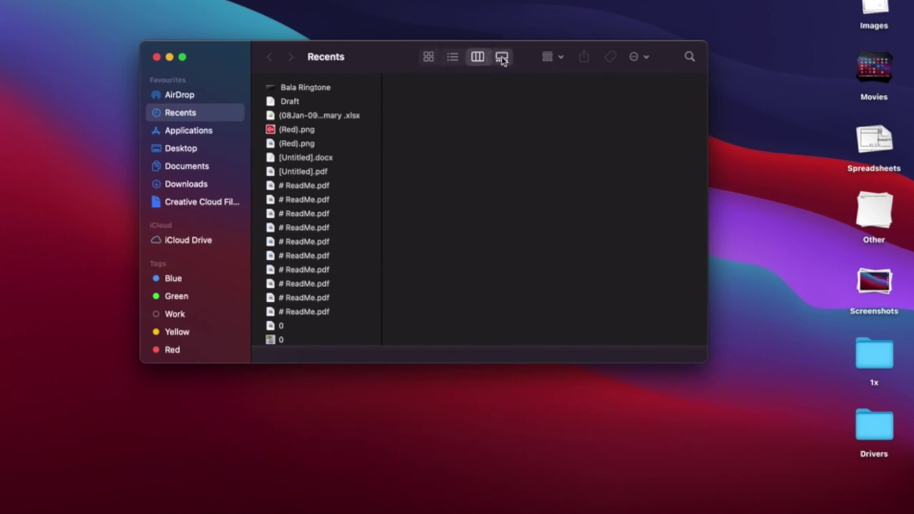
click(431, 59)
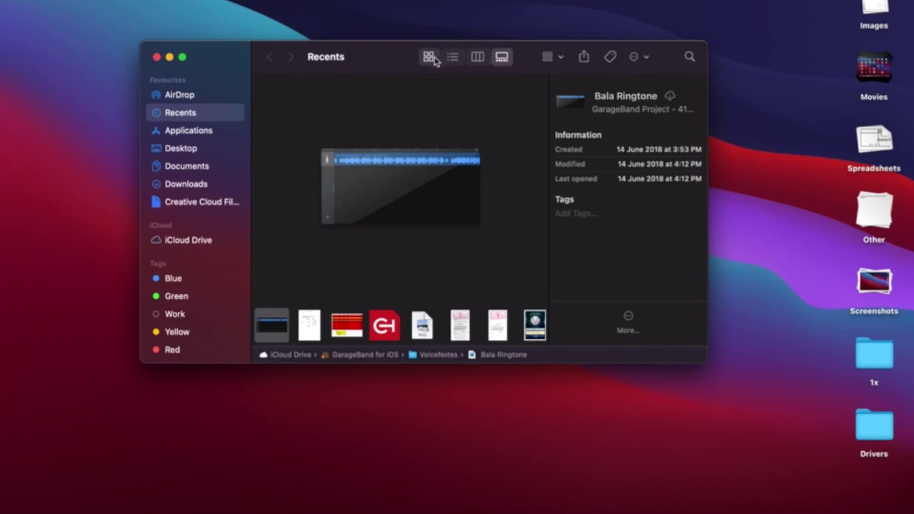
click(452, 59)
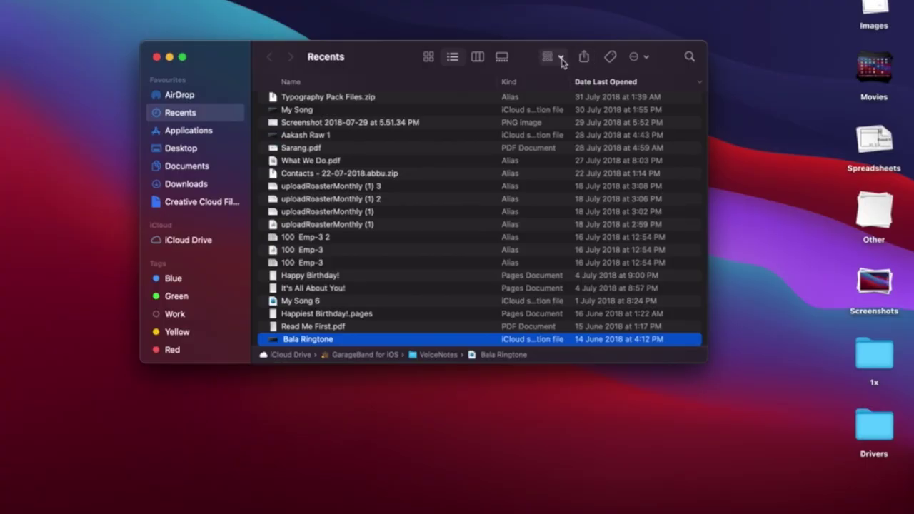
Check the grouping options, then cycle through the views again, ending in Icon view.
click(560, 57)
click(561, 60)
scroll(200, 170, down, 3)
scroll(200, 170, up, 3)
click(502, 58)
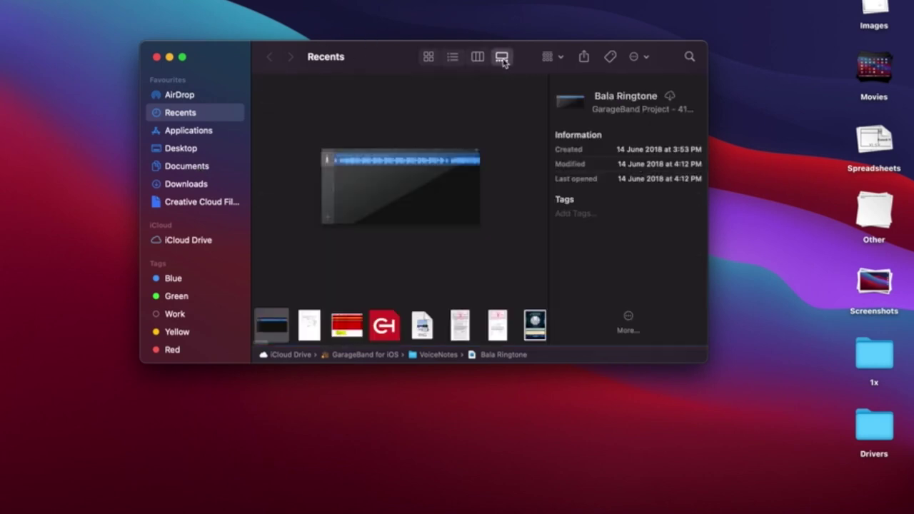
click(452, 60)
click(430, 59)
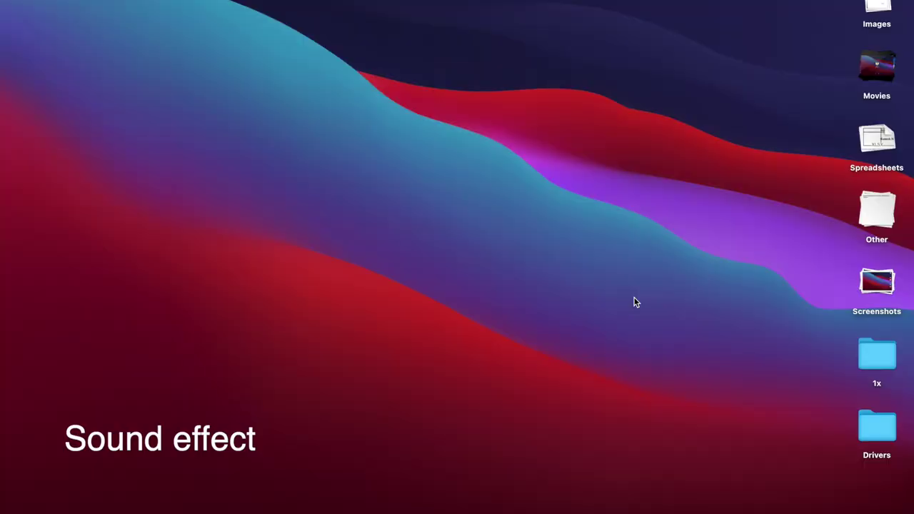
Take a desktop screenshot, shift Messages right, and browse the message apps and Memoji Stickers.
key(super+shift+3)
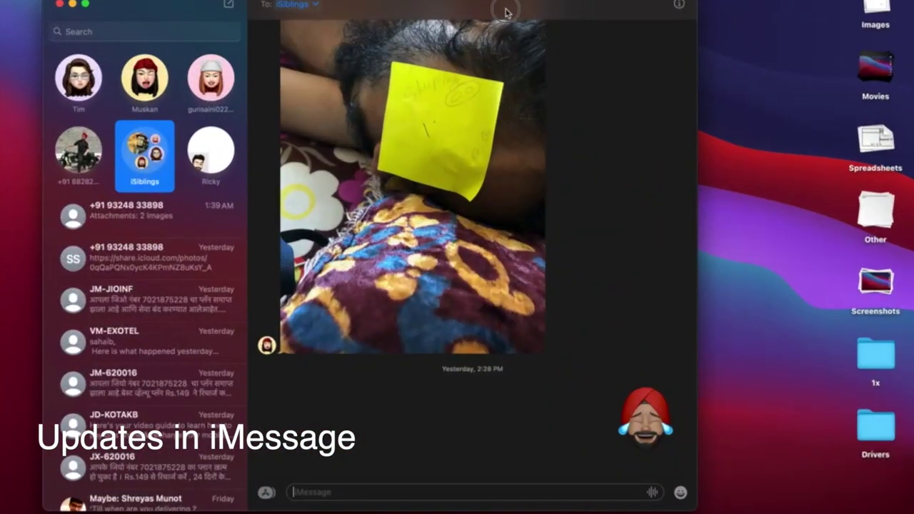
drag(504, 10, 525, 8)
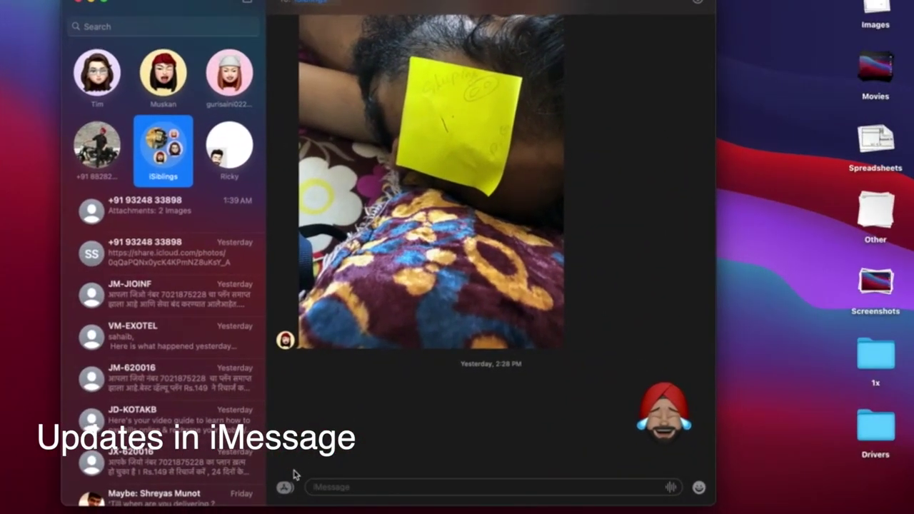
click(286, 487)
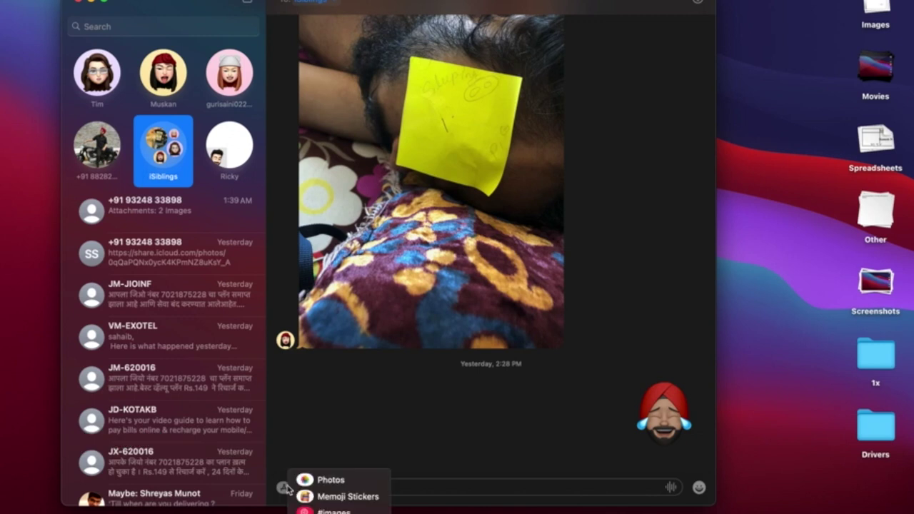
click(325, 502)
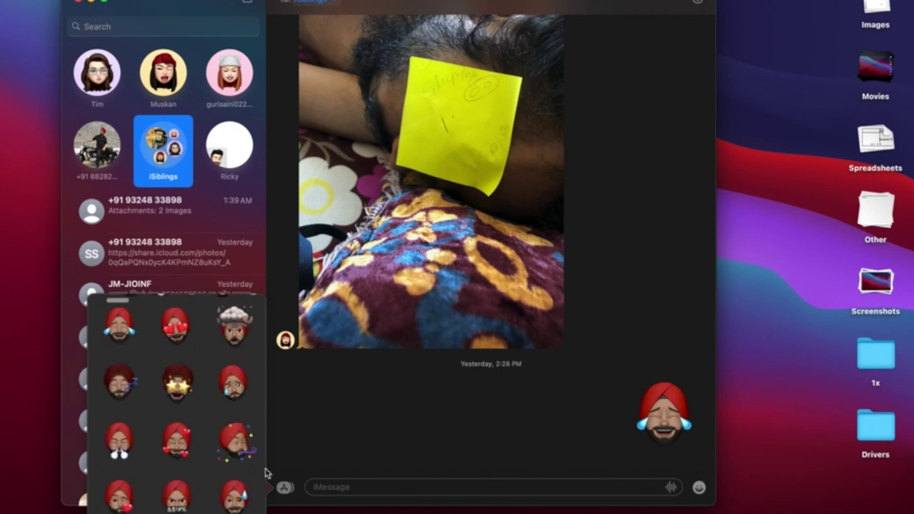
click(285, 487)
click(285, 488)
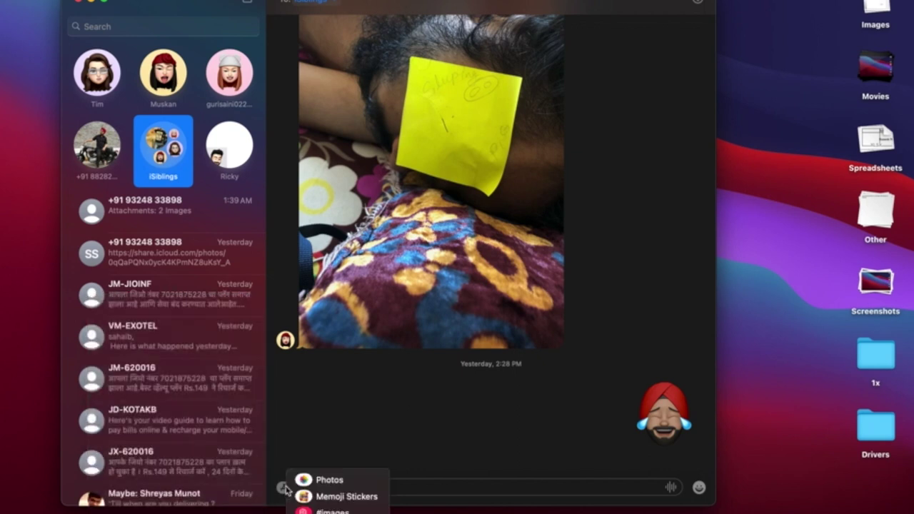
click(284, 488)
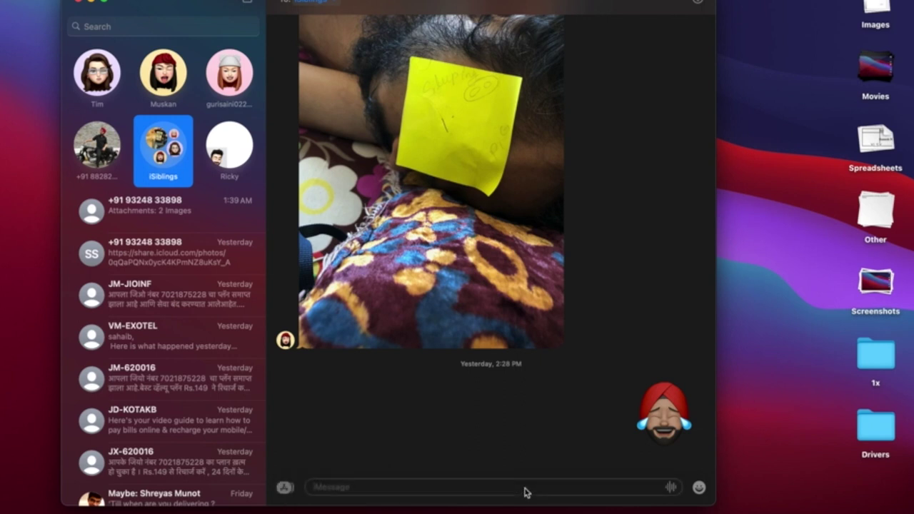
Type a Hey! draft, glance at the GIF picker, and pin the two-image conversation beside iSiblings.
text(Hey!)
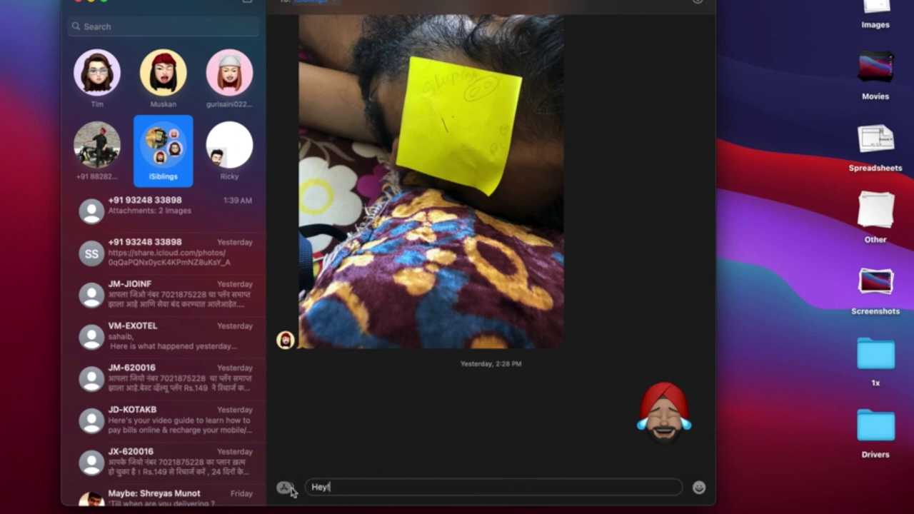
click(285, 488)
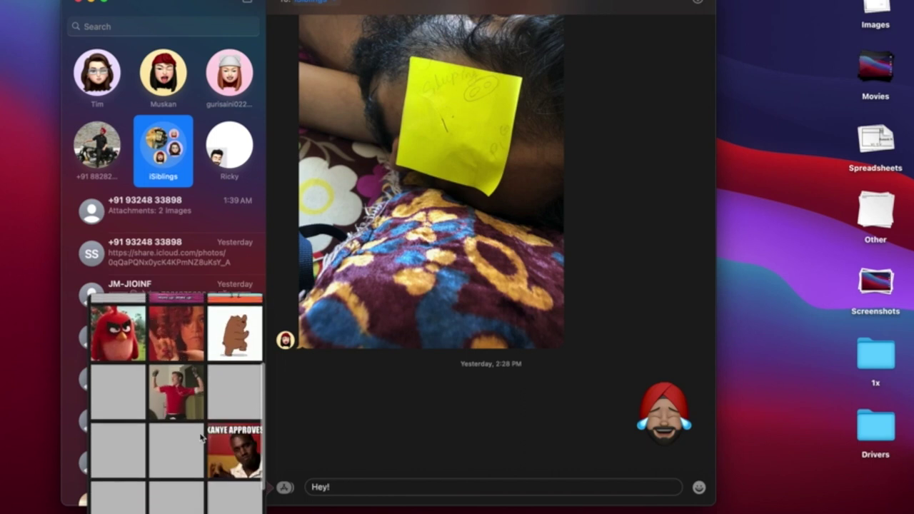
key(Escape)
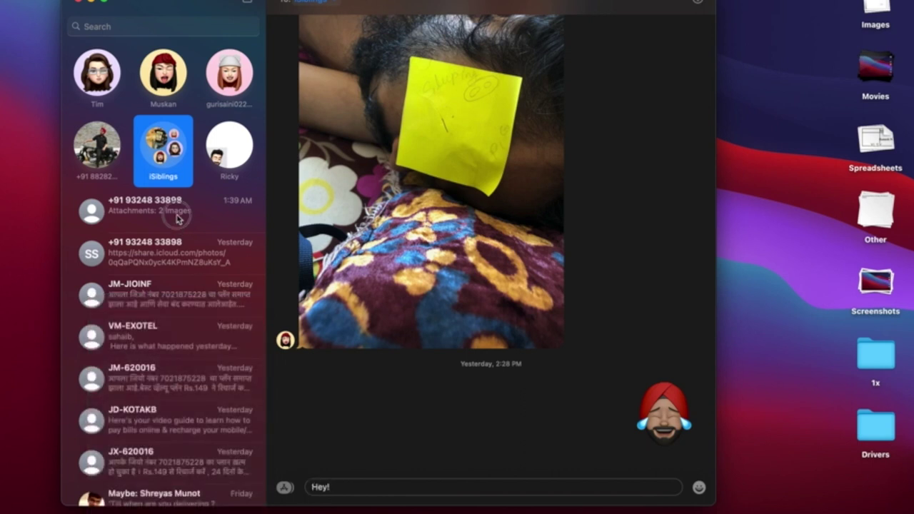
drag(179, 210, 155, 287)
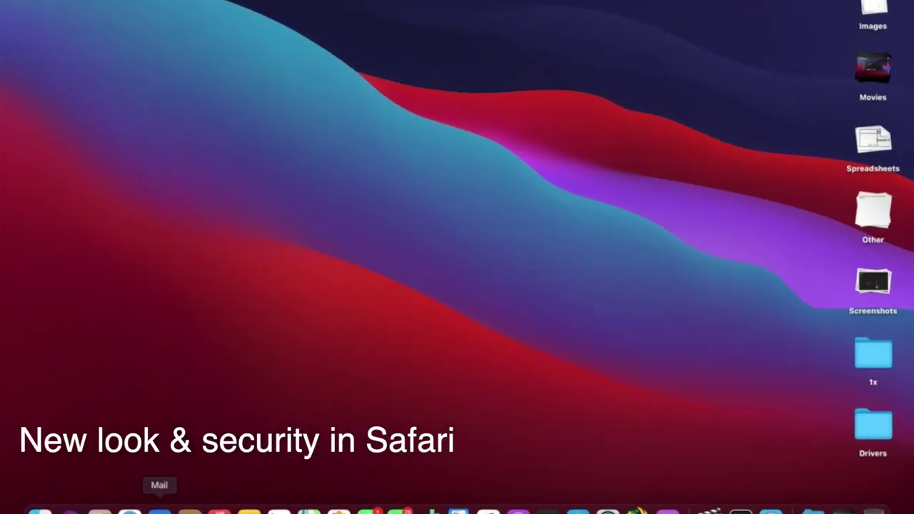
In Safari, open the GitHub page's privacy report to reveal the blocked google-analytics.com tracker.
click(300, 391)
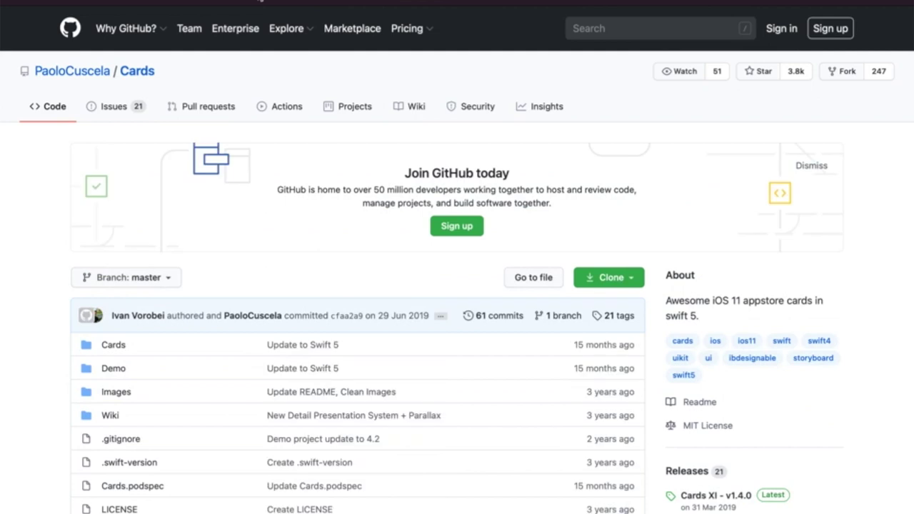
click(258, 3)
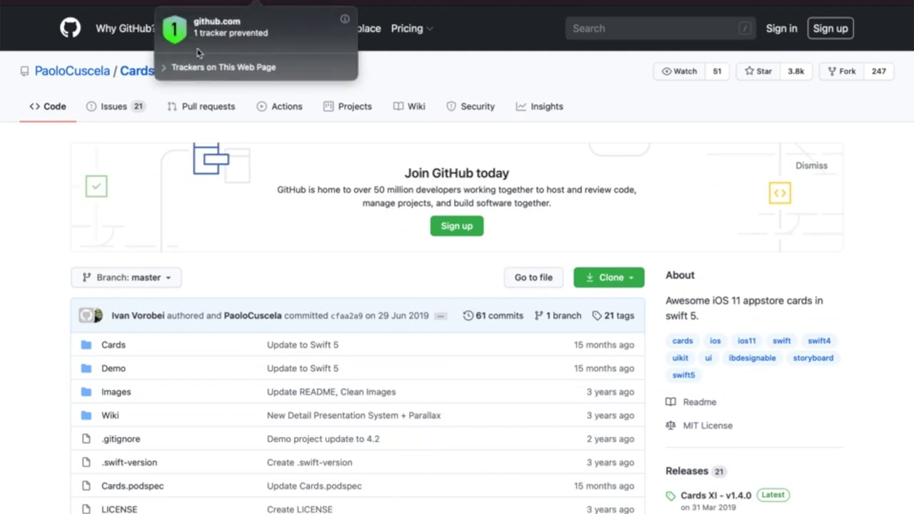
click(164, 68)
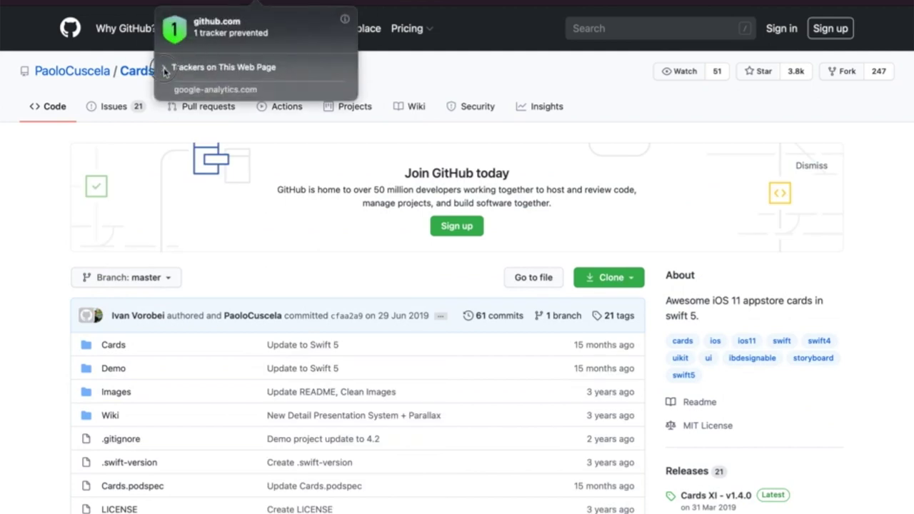
click(164, 68)
click(163, 67)
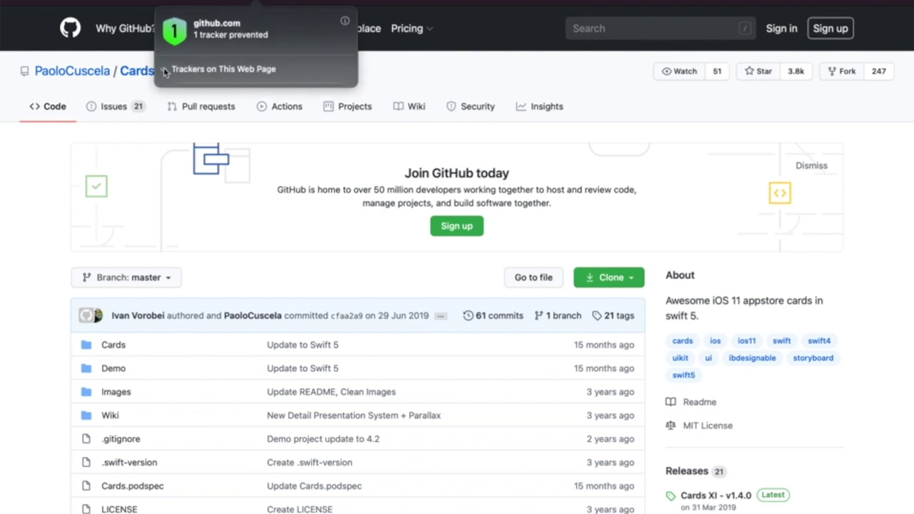
click(455, 78)
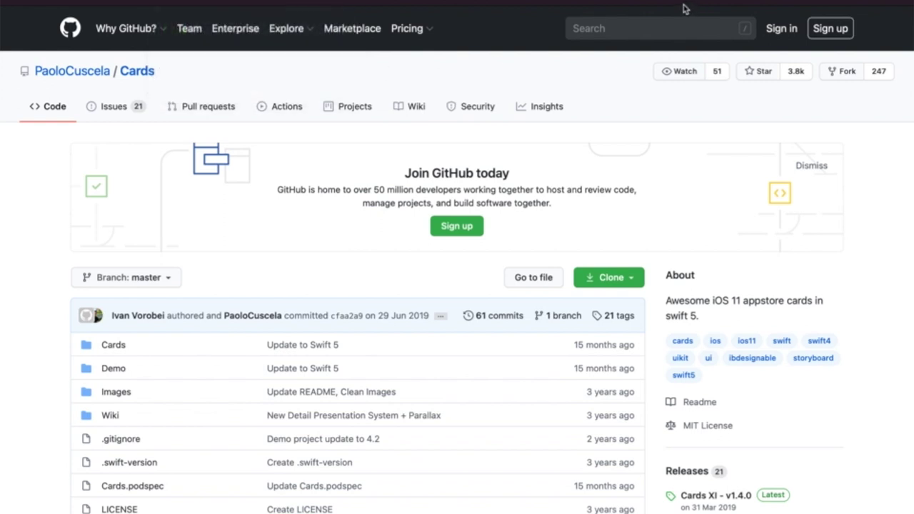
Open a new tab to view the Start Page with Favourites, Privacy Report and Reading List.
key(super+t)
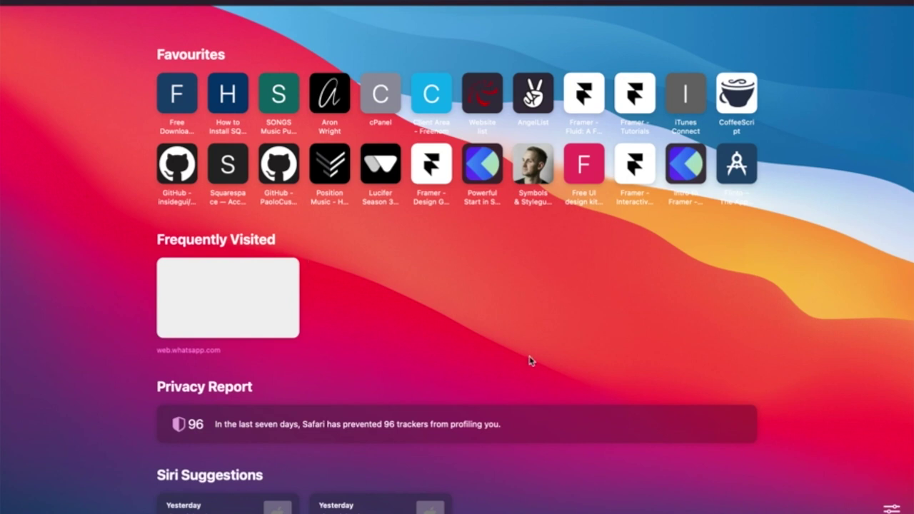
scroll(529, 360, down, 4)
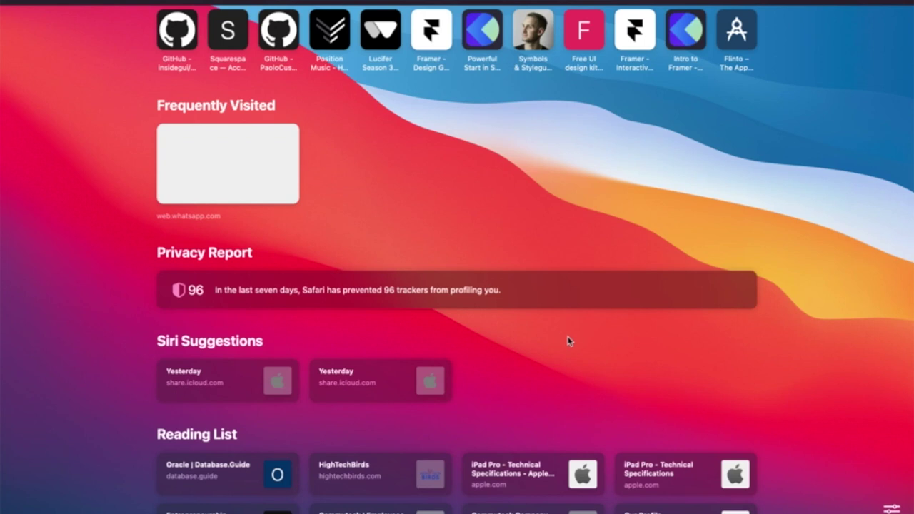
scroll(567, 341, up, 3)
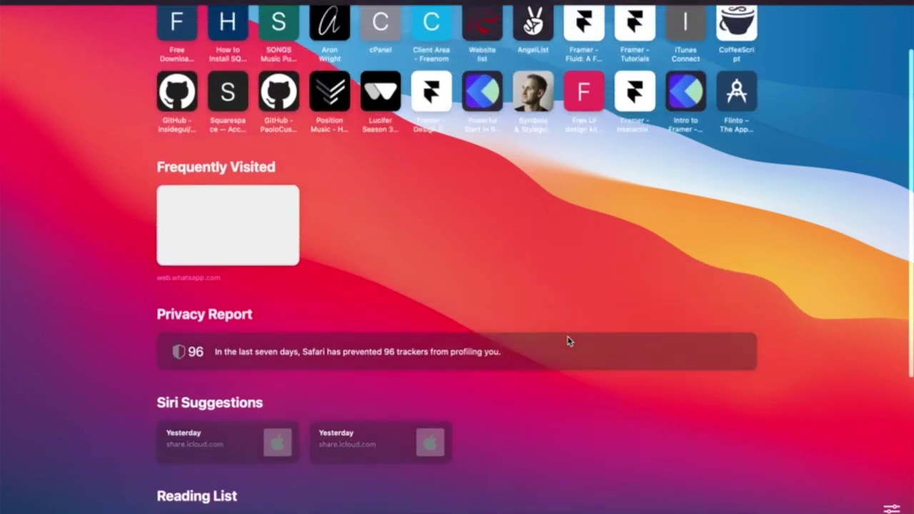
scroll(567, 340, up, 2)
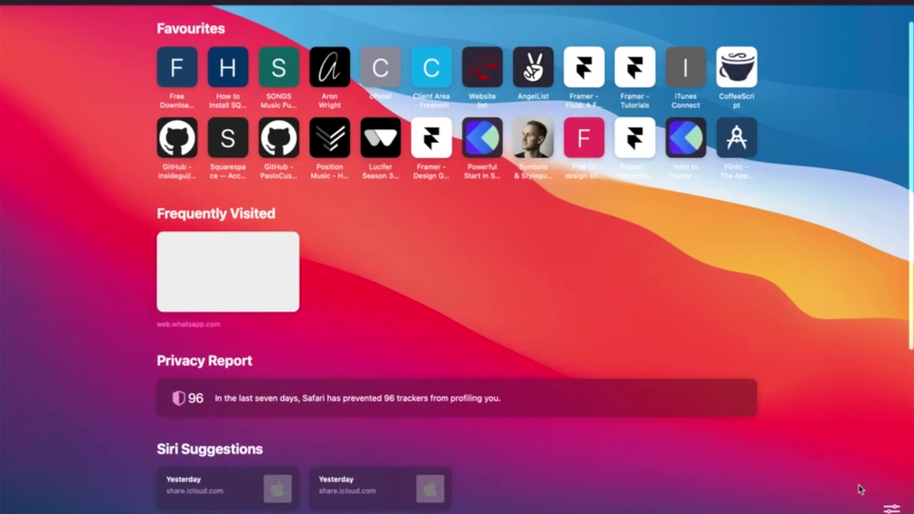
click(888, 507)
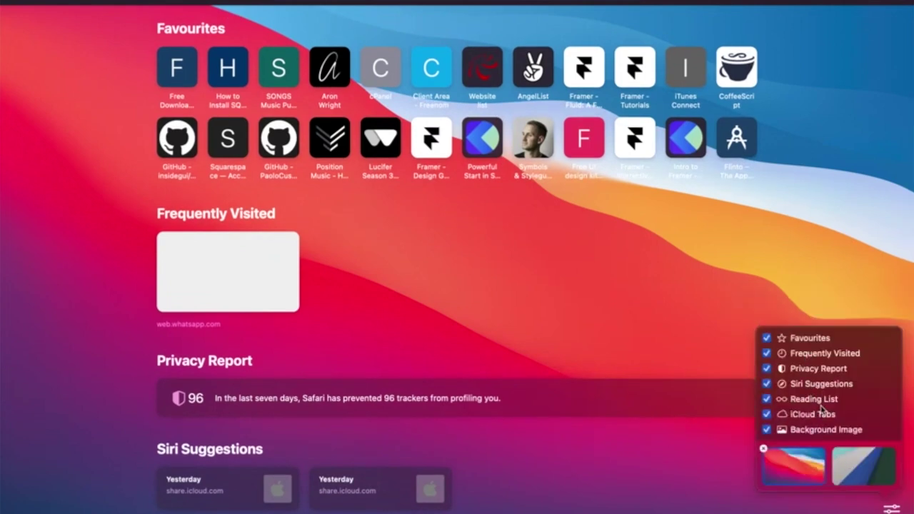
Browse the Start Page background images and choose the second one.
scroll(854, 458, right, 3)
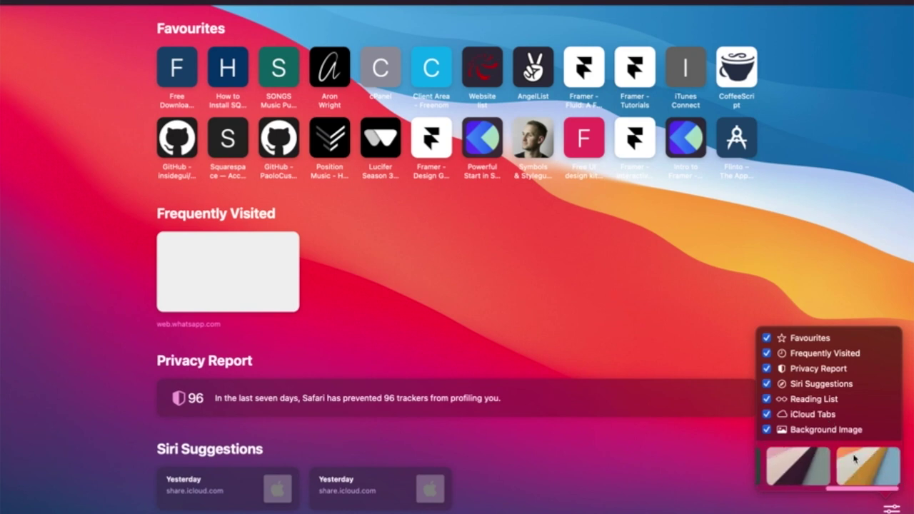
scroll(854, 459, left, 3)
scroll(855, 458, right, 2)
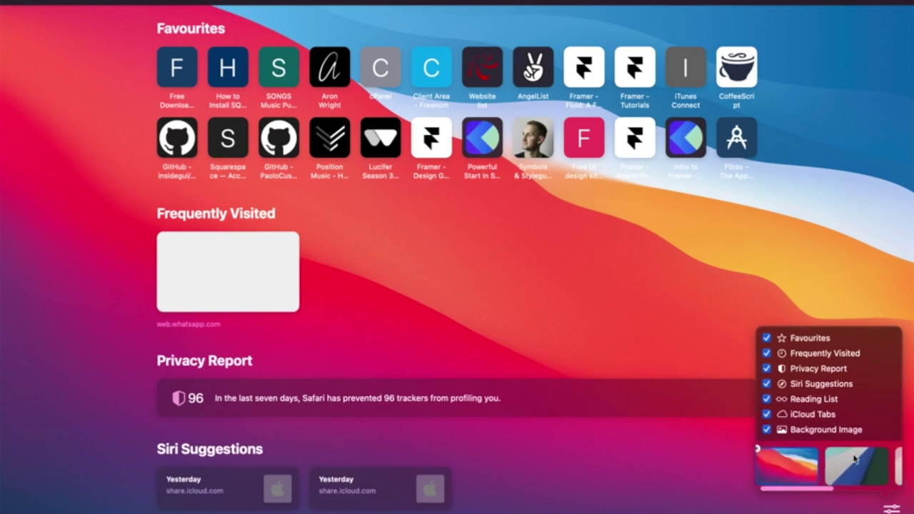
scroll(854, 459, left, 2)
click(854, 458)
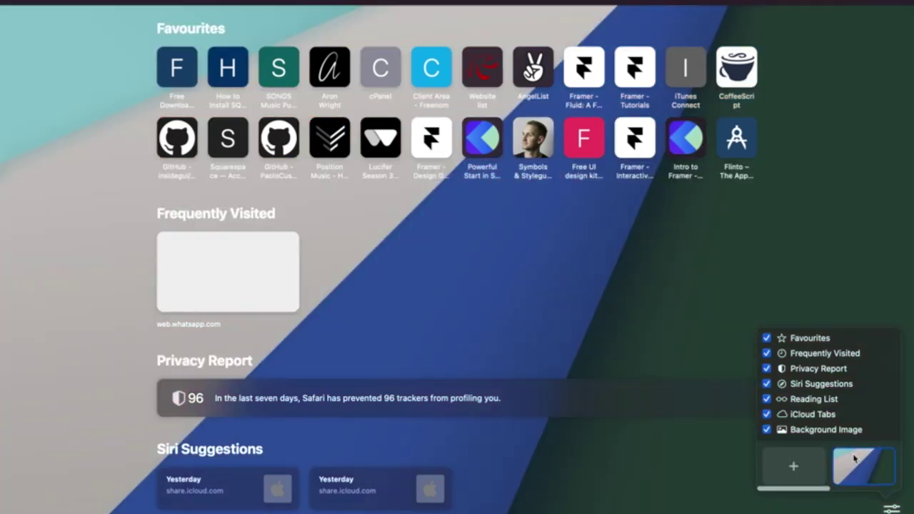
Set Abstract 3.jpg as a custom Start Page background, then open the Position Music favourite.
scroll(854, 458, right, 2)
scroll(855, 458, left, 3)
click(807, 468)
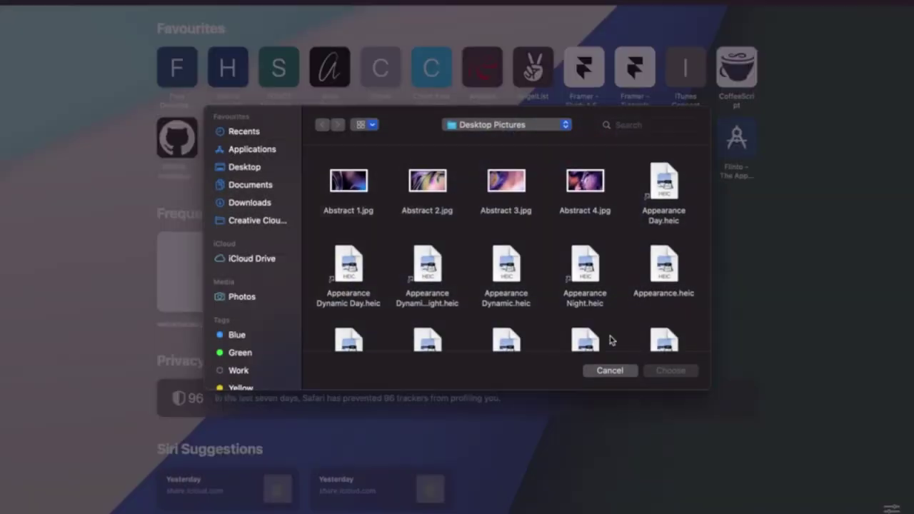
click(510, 189)
key(Return)
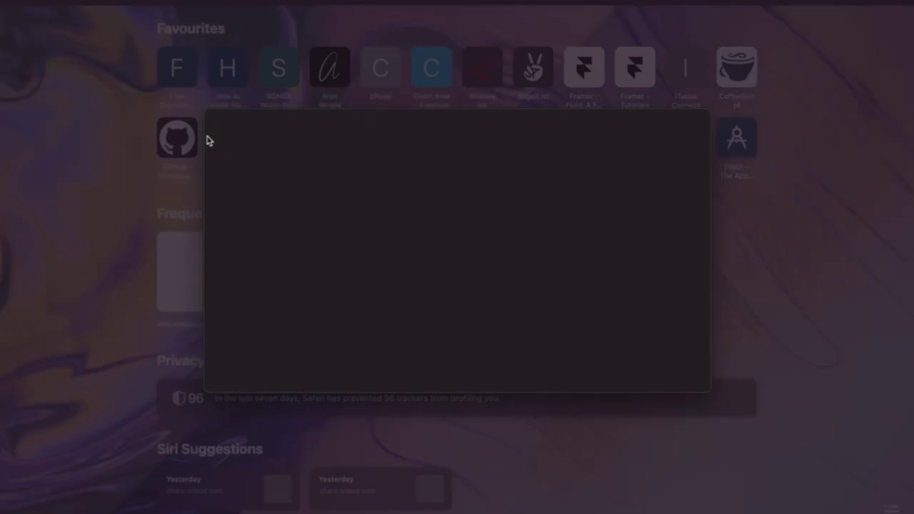
scroll(710, 313, up, 1)
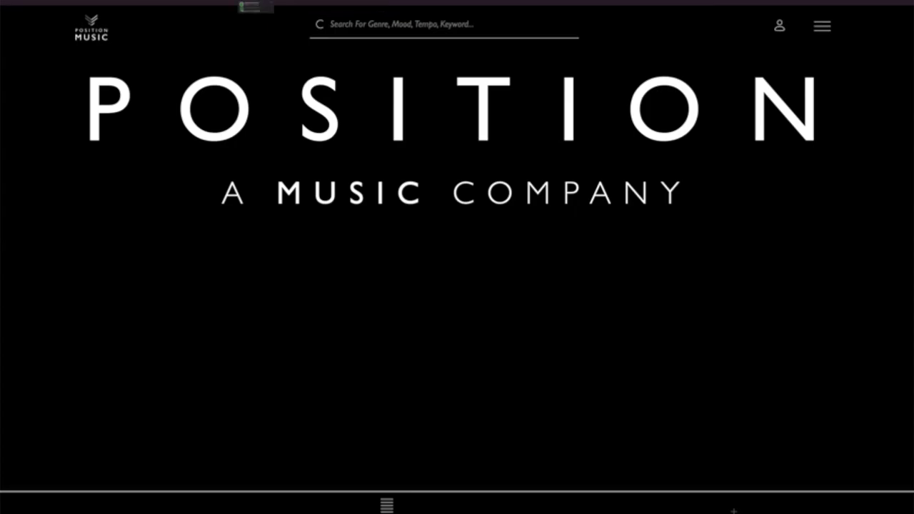
click(259, 4)
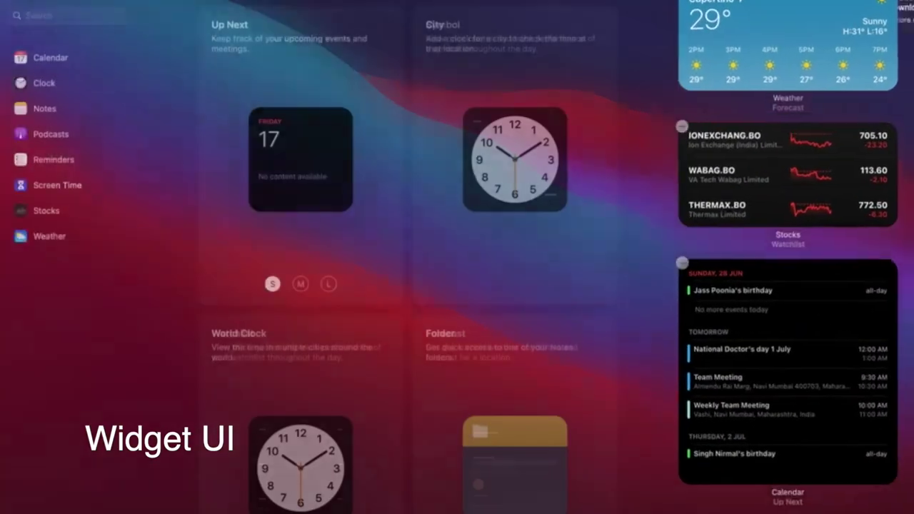
Enlarge the Reminders widget to medium and large, add it, then remove it again.
scroll(500, 308, down, 5)
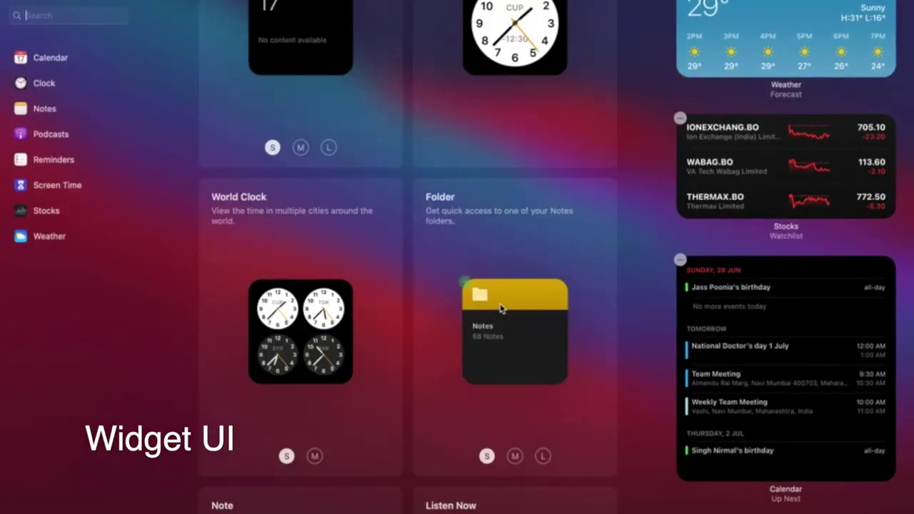
scroll(500, 307, down, 15)
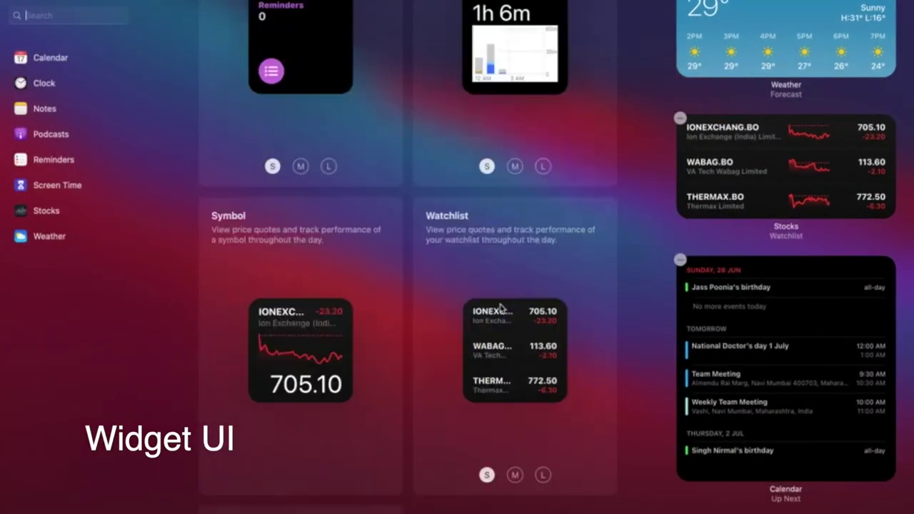
scroll(502, 308, up, 7)
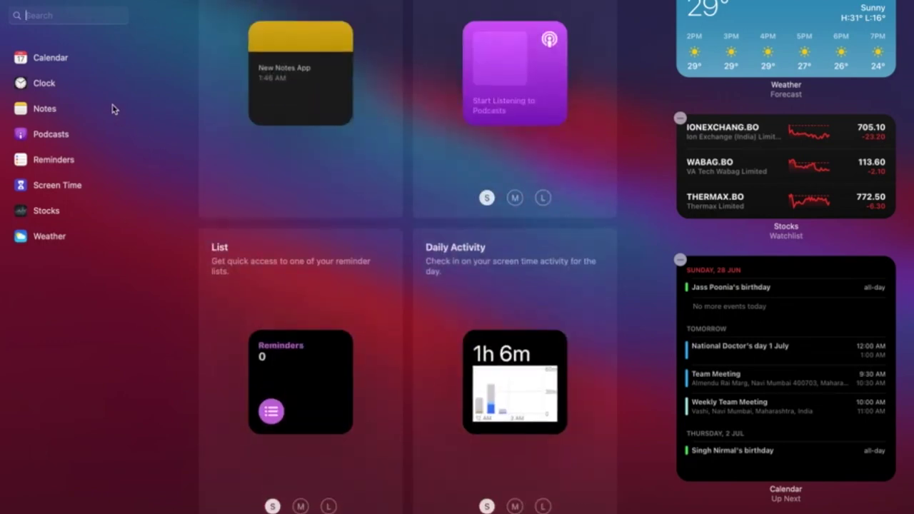
scroll(320, 140, down, 2)
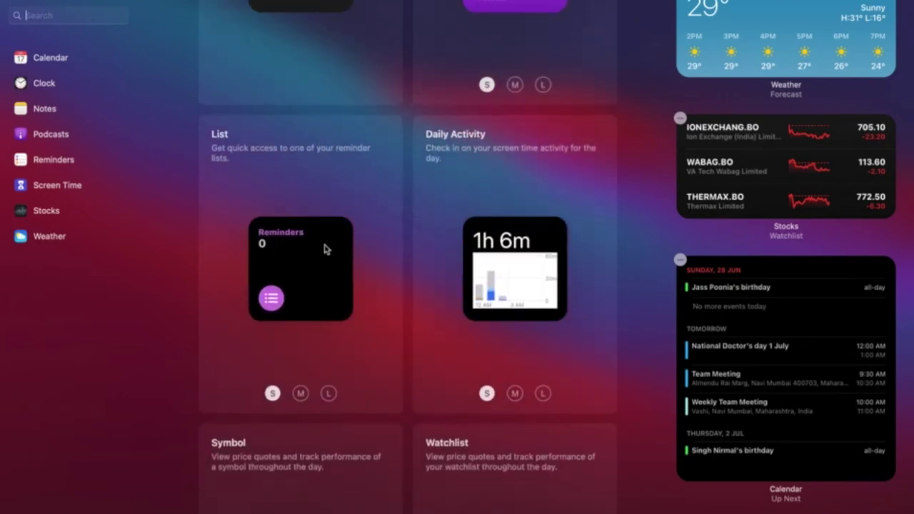
click(300, 393)
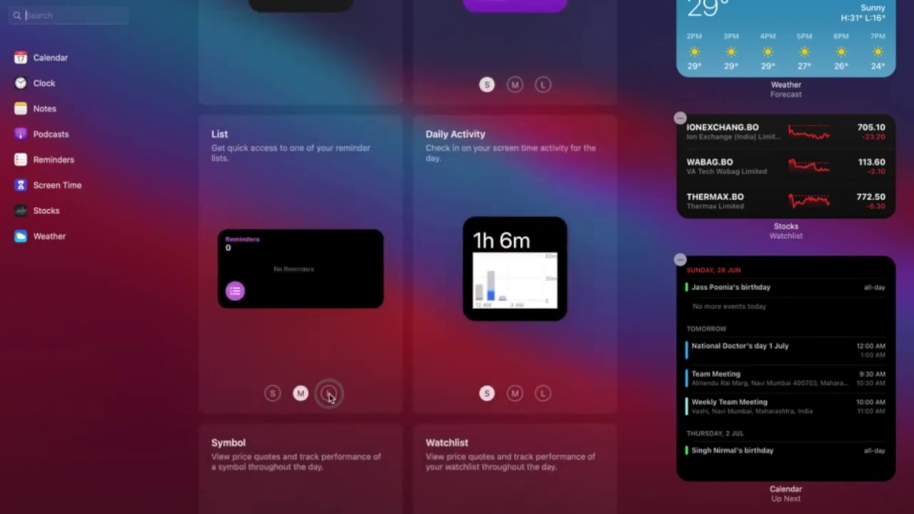
click(329, 393)
drag(349, 337, 780, 290)
click(679, 259)
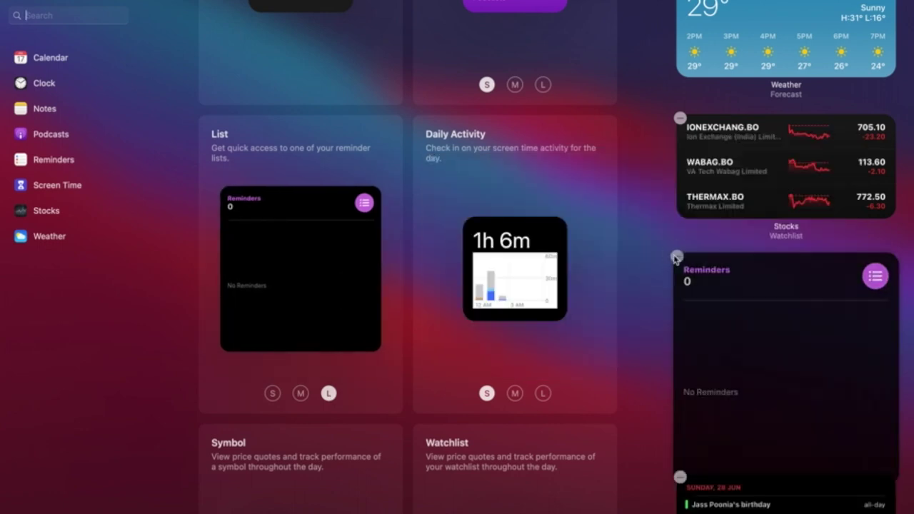
Preview the Forecast widget at medium and large, then browse Weather, Screen Time, Reminders, Podcasts and Clock widgets.
scroll(490, 307, down, 8)
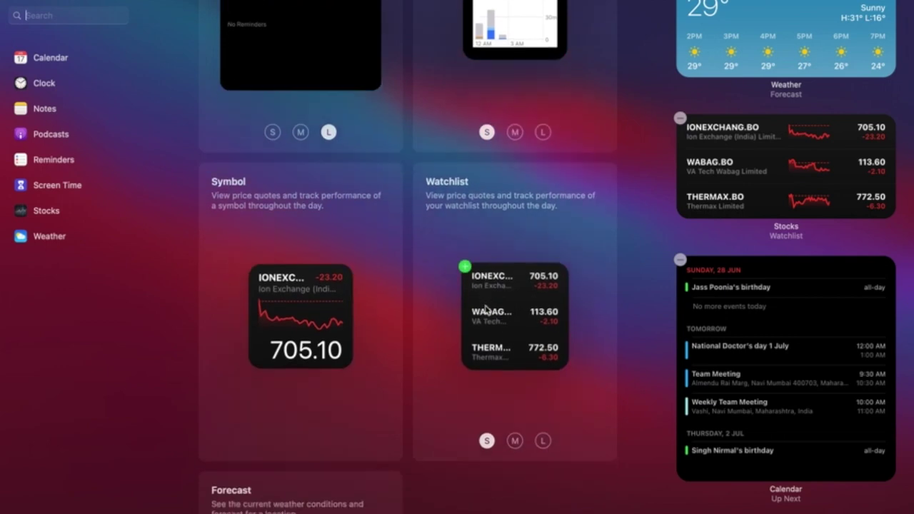
scroll(485, 310, down, 8)
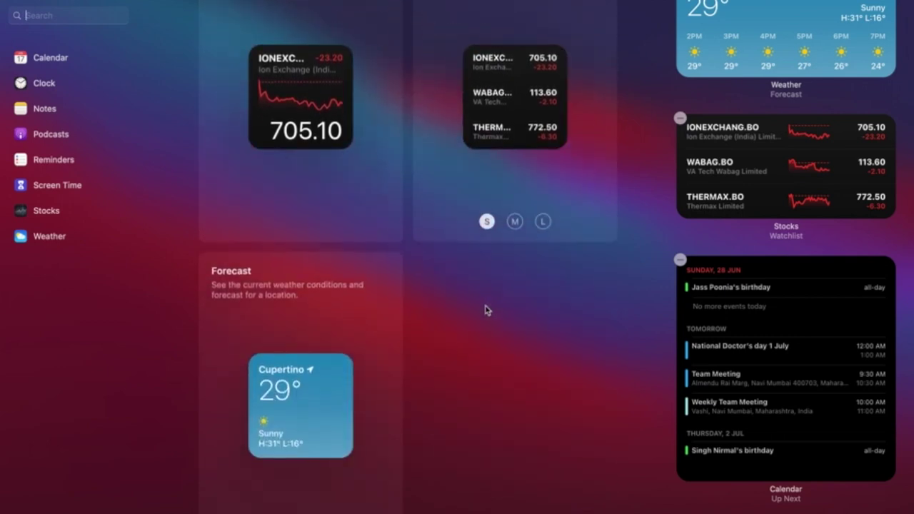
click(301, 507)
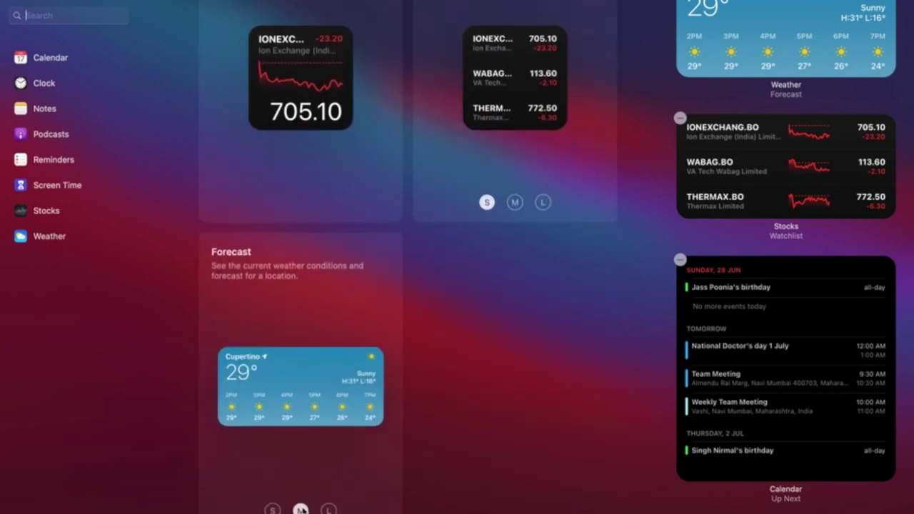
click(328, 509)
click(106, 235)
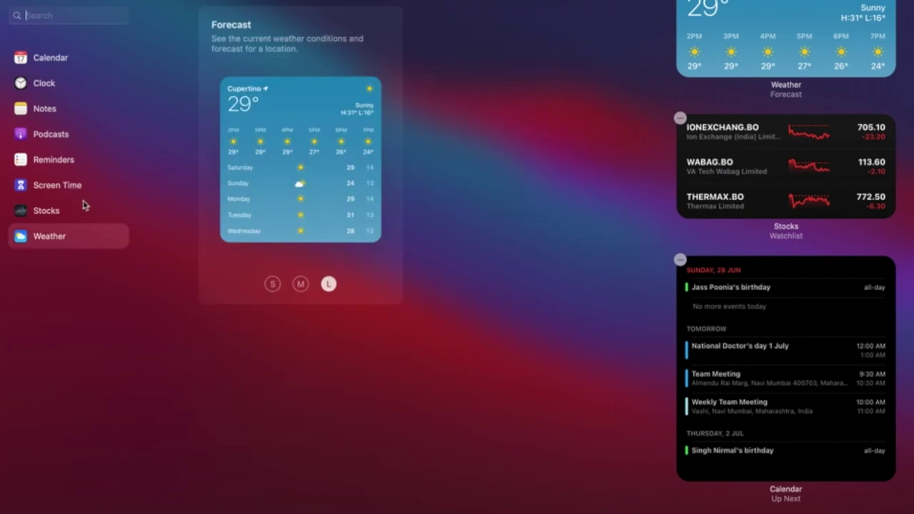
click(79, 190)
click(65, 157)
click(62, 135)
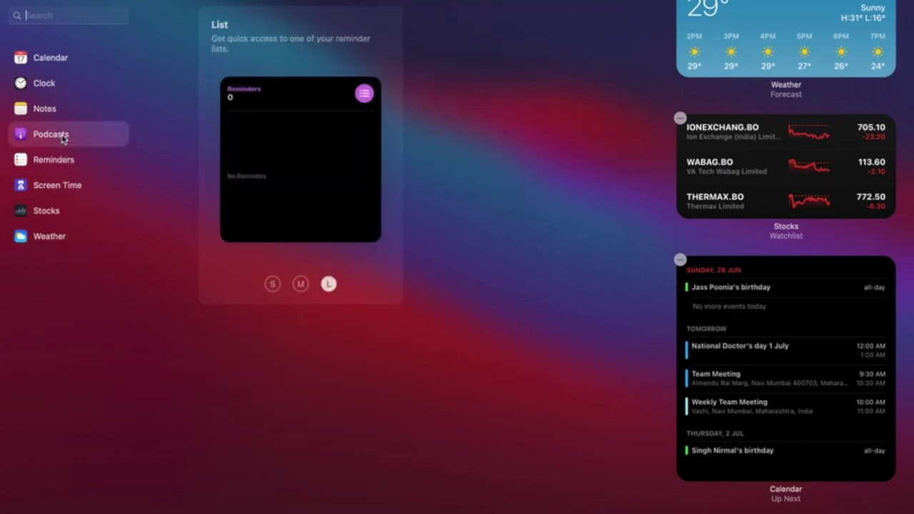
click(62, 91)
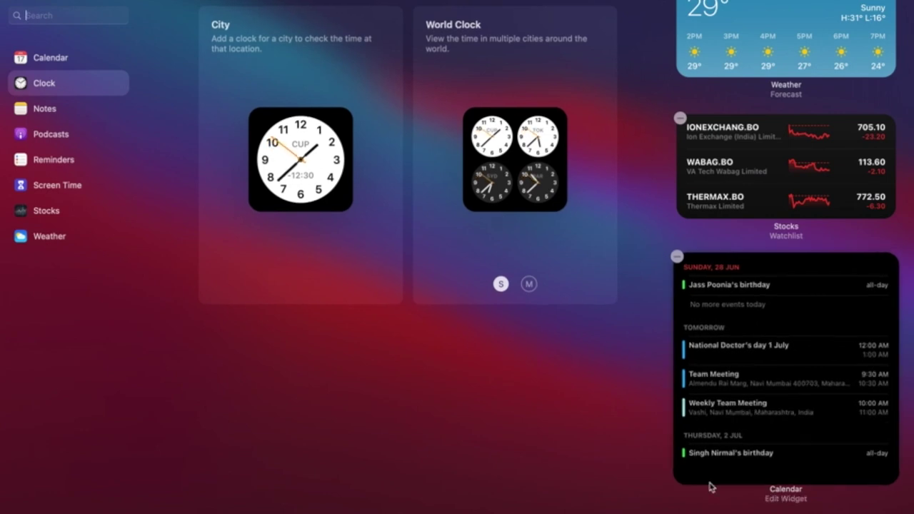
key(Escape)
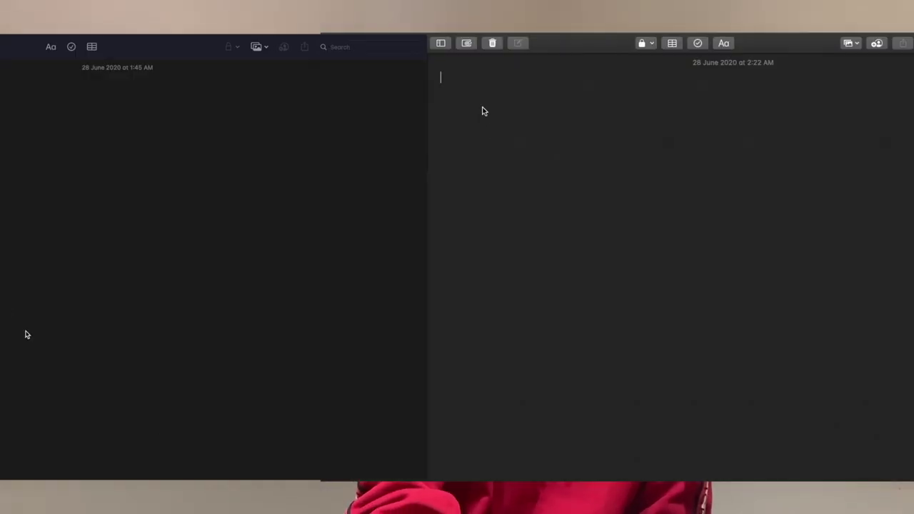
Start typing the title text of the new note.
text(Old No)
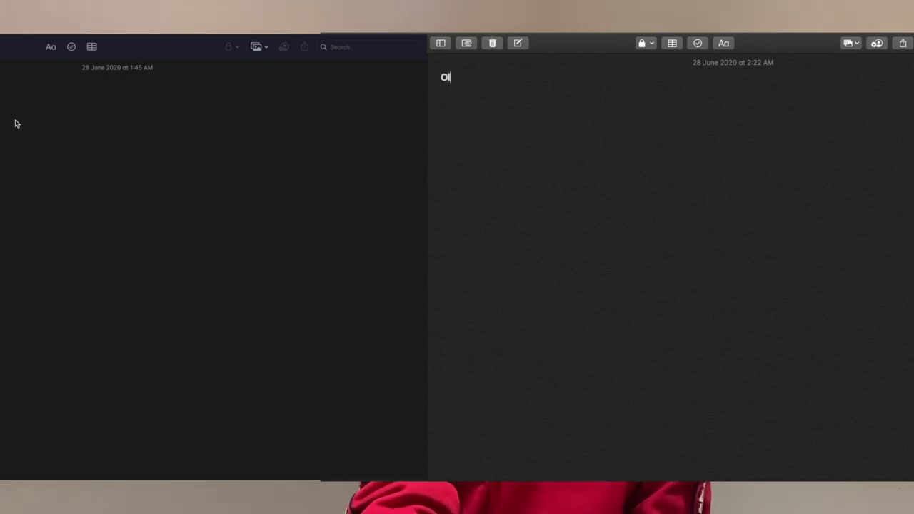
text(tes o)
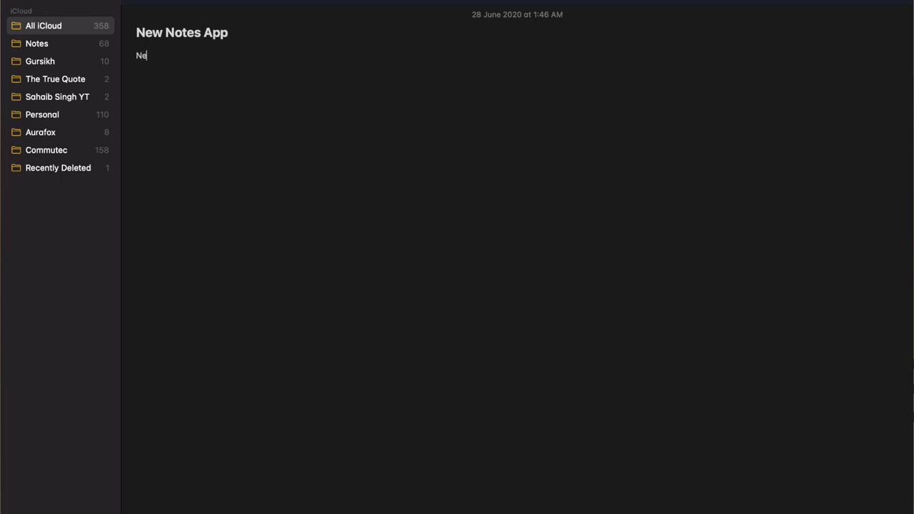
Finish the title, type 'New digital' below it, and add a laptop emoji found via 'macbook'.
text(w digital)
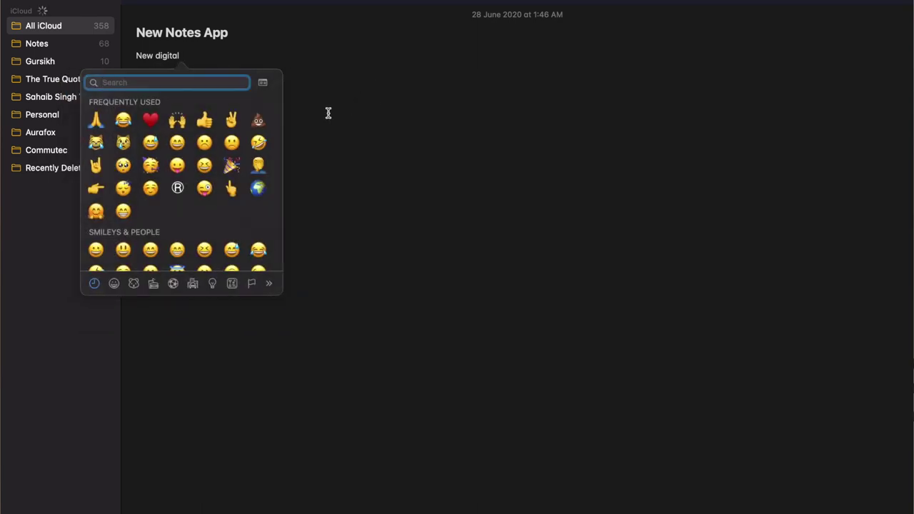
text( macbook)
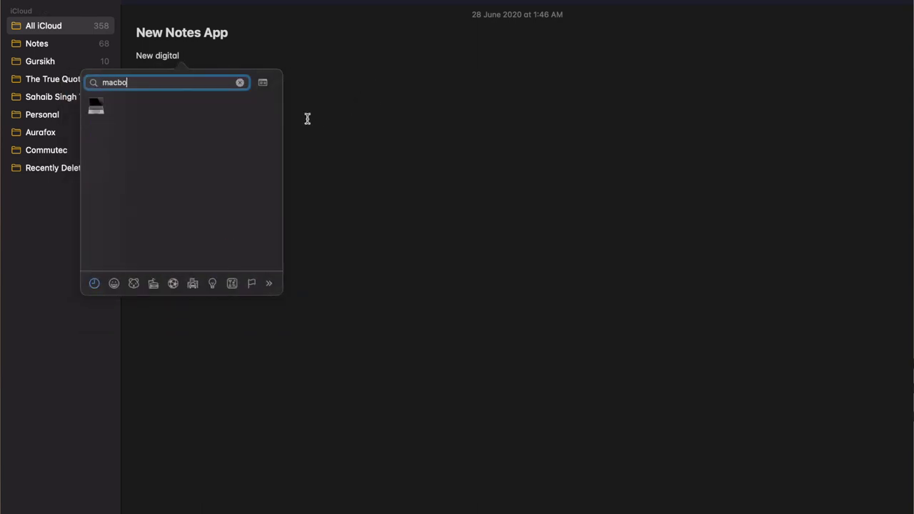
click(96, 106)
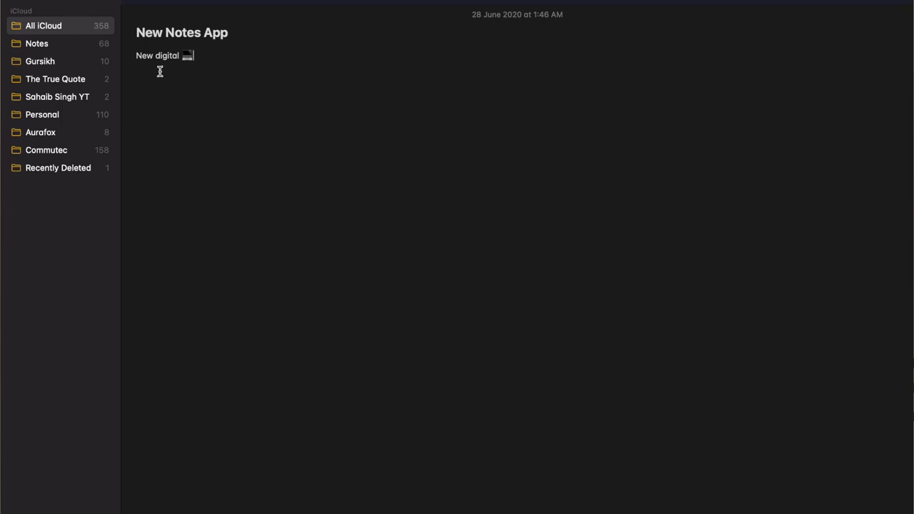
Browse the Notes folder's notes as a gallery of cards, scrolling down and back up.
click(76, 45)
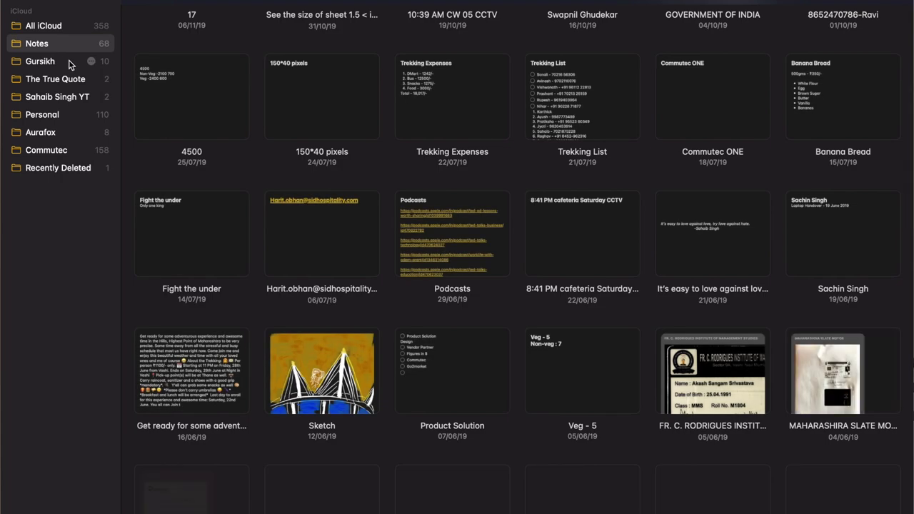
scroll(189, 133, down, 10)
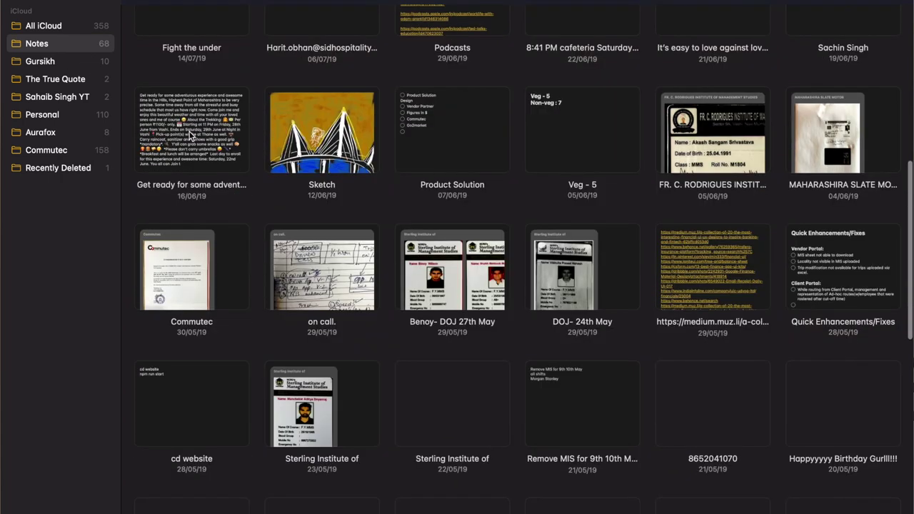
scroll(190, 136, down, 5)
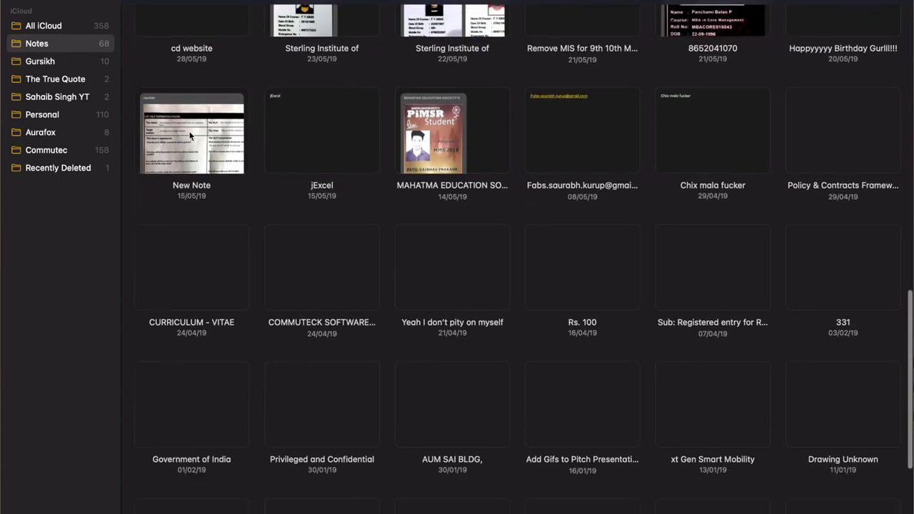
scroll(190, 136, up, 10)
scroll(190, 134, up, 5)
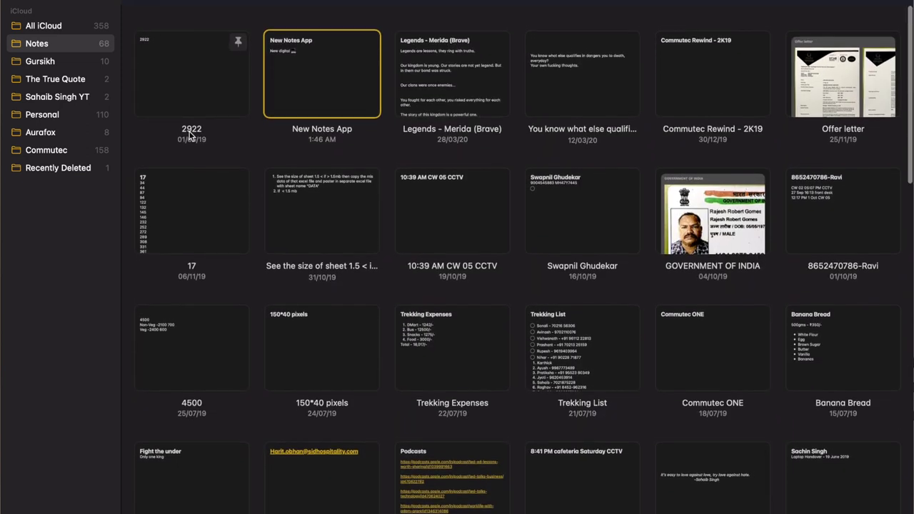
Switch to All iCloud and reopen the "New Notes App" note from its card.
click(54, 27)
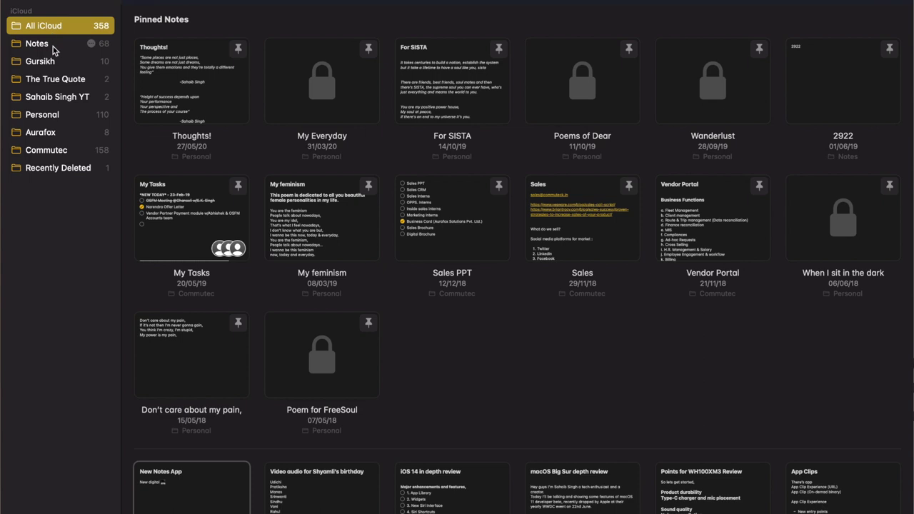
click(219, 508)
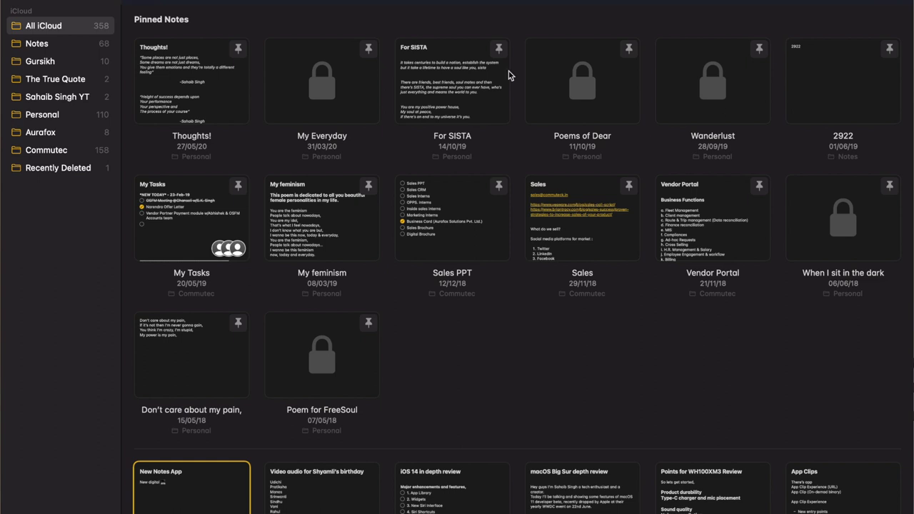
key(Return)
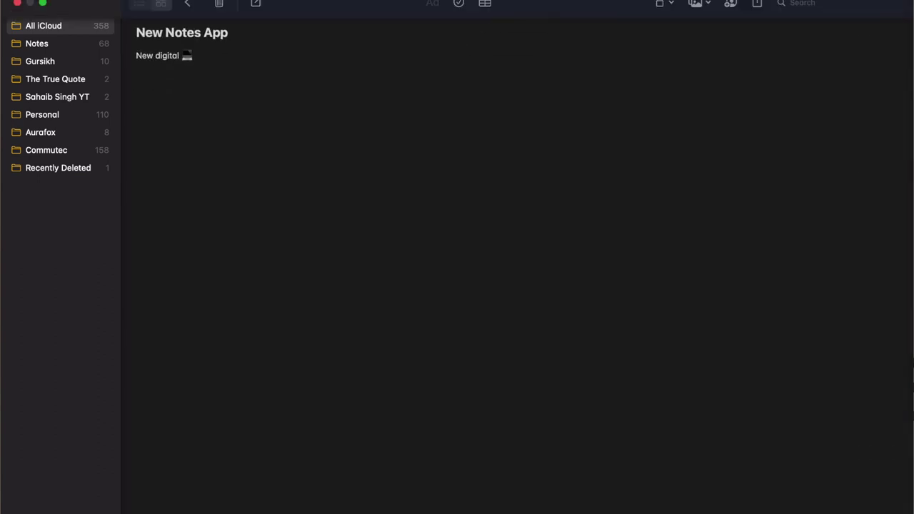